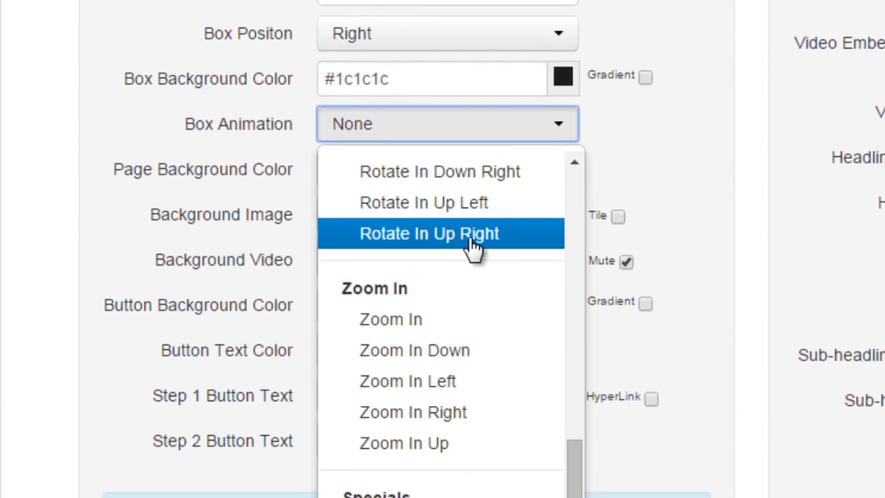
# Step: Set the box animation to Roll In from the Specials group
pyautogui.scroll(1, 477, 208)
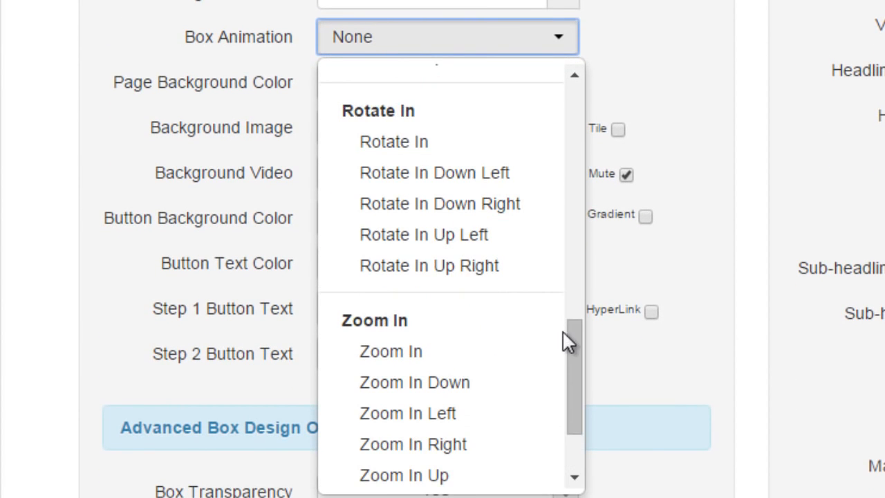
pyautogui.moveTo(572, 333); pyautogui.dragTo(573, 436)
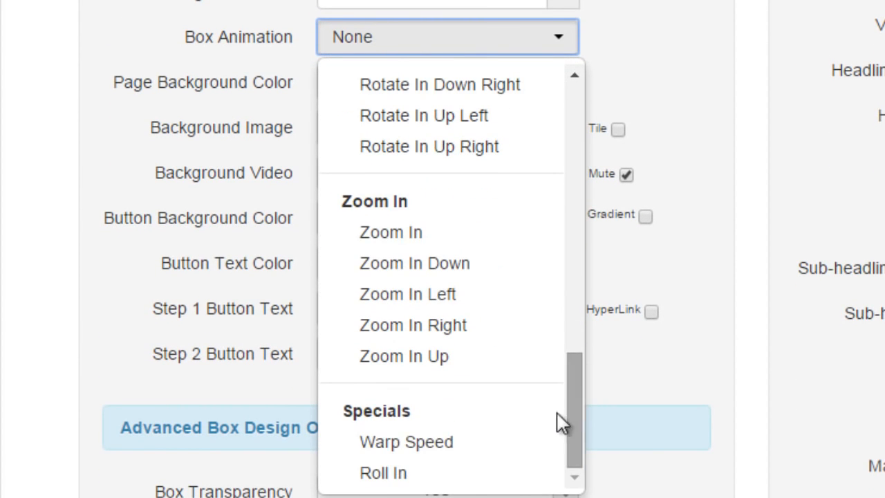
pyautogui.click(453, 476)
pyautogui.click(433, 83)
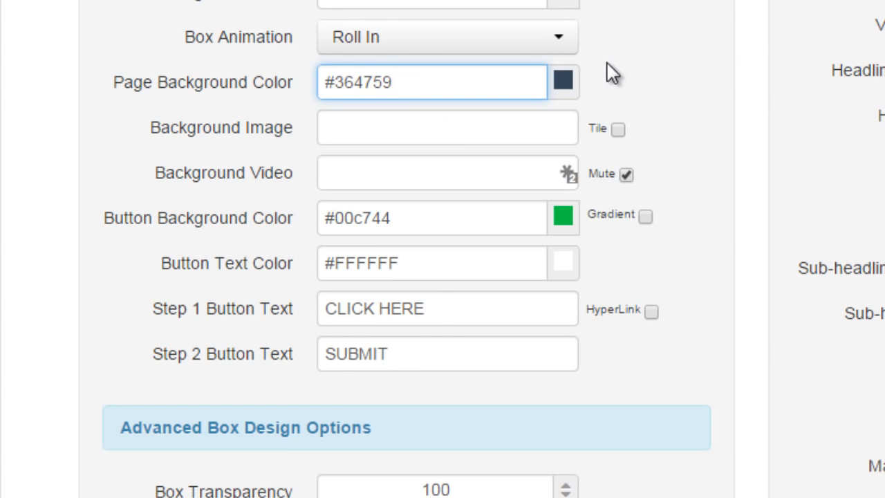
pyautogui.click(576, 79)
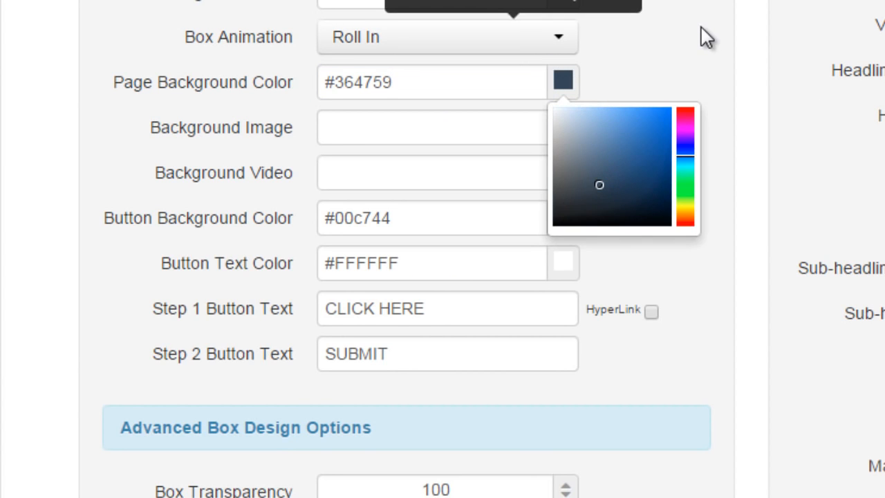
pyautogui.click(707, 71)
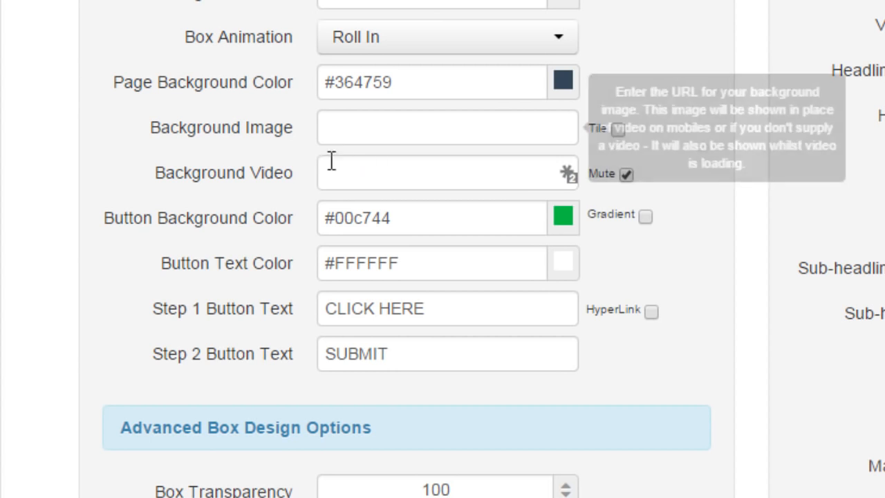
# Step: Paste the player.vimeo.com video URL as the background video and keep its sound muted
pyautogui.click(412, 124)
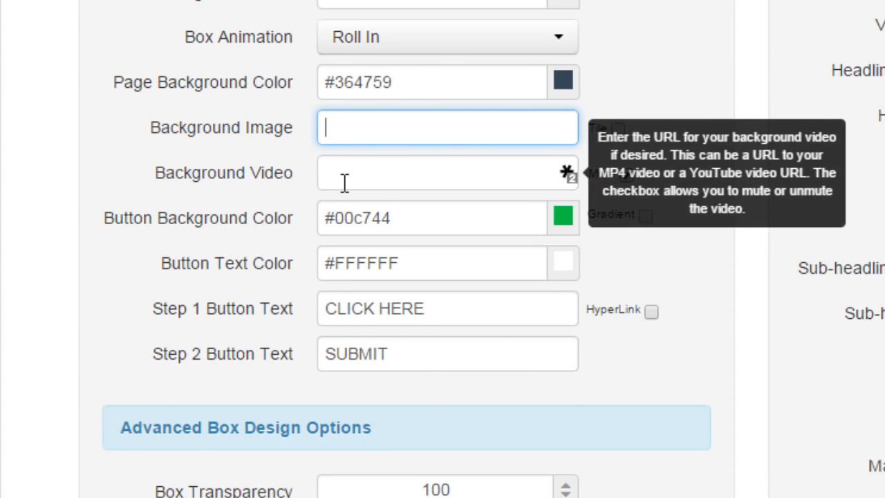
pyautogui.click(354, 175)
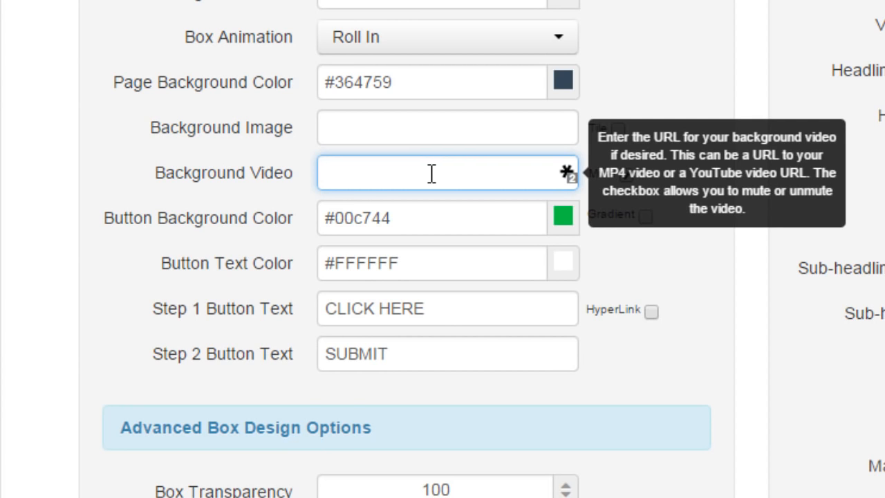
pyautogui.hotkey('ctrl', 'v')
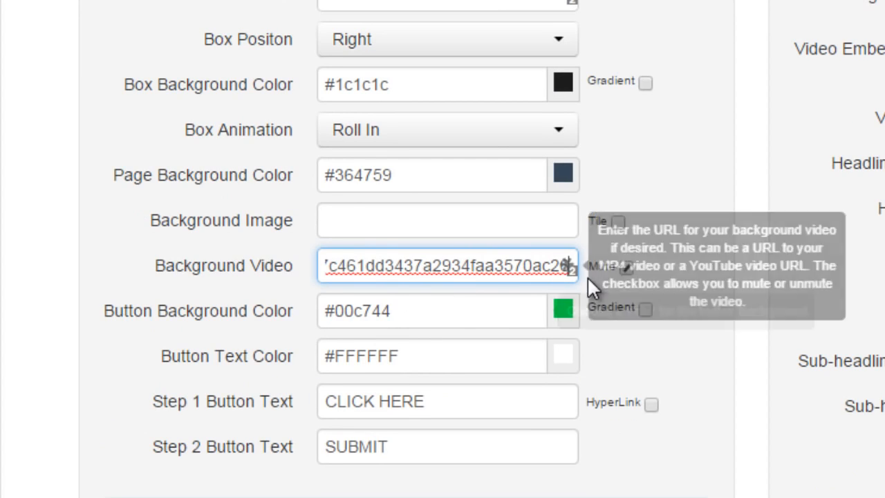
pyautogui.click(626, 267)
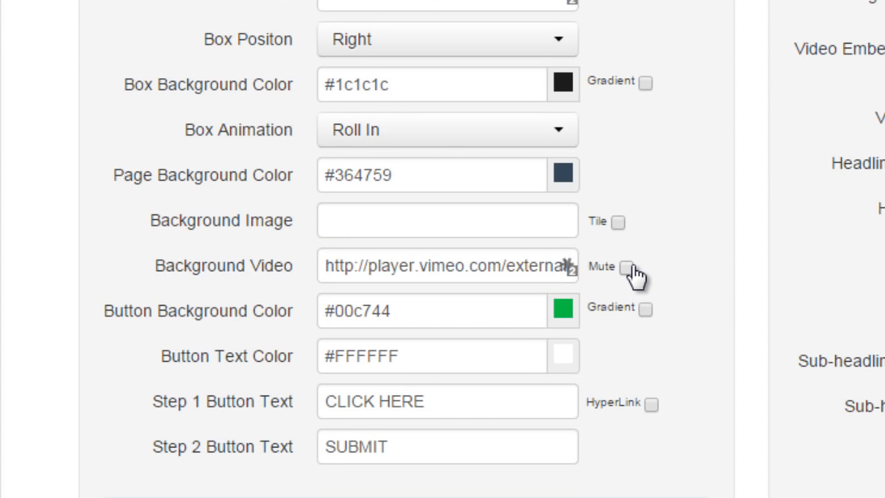
pyautogui.click(627, 268)
# Step: Enable the gradient for the button background and set its starting color to the orange #e8b24a
pyautogui.click(440, 313)
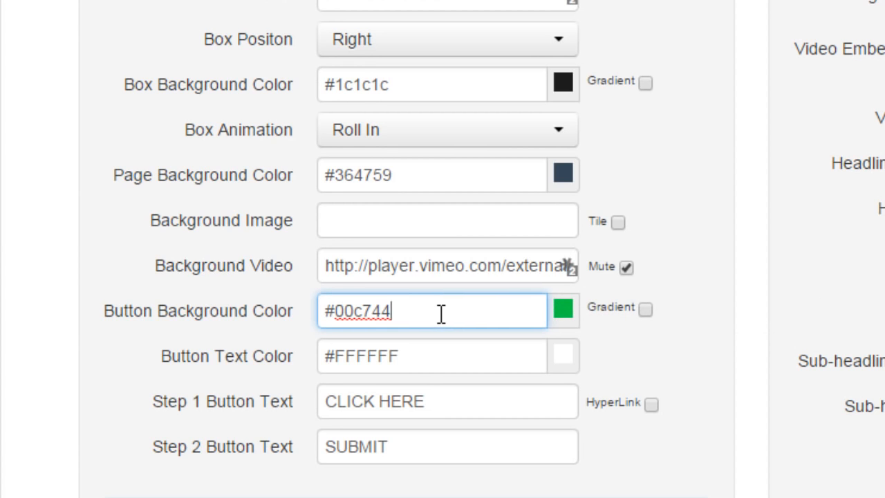
pyautogui.click(646, 311)
pyautogui.click(643, 312)
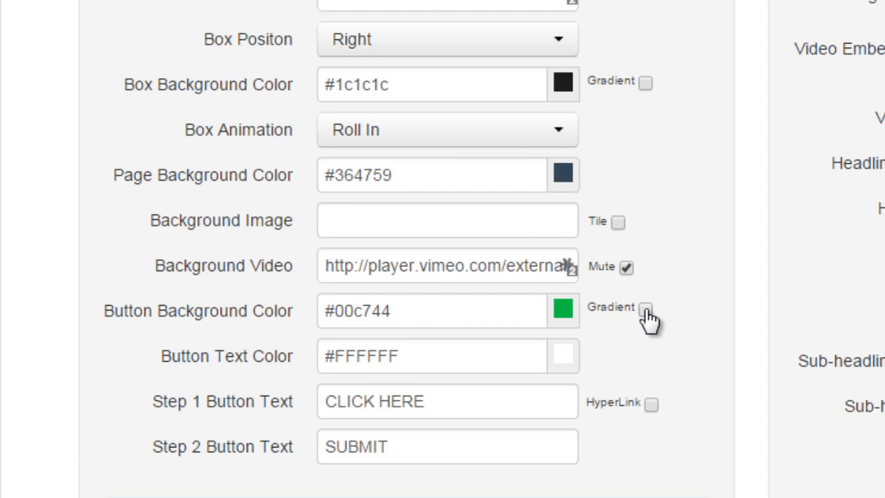
pyautogui.click(645, 310)
pyautogui.click(564, 311)
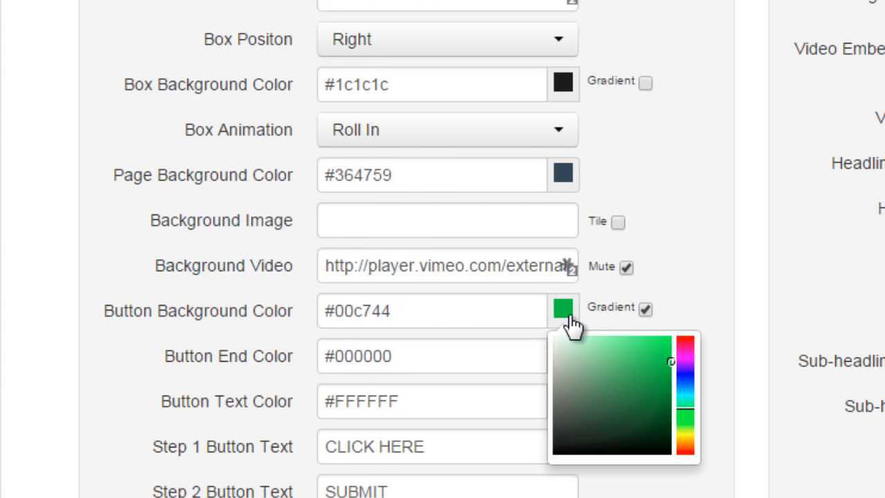
pyautogui.click(681, 443)
pyautogui.click(643, 356)
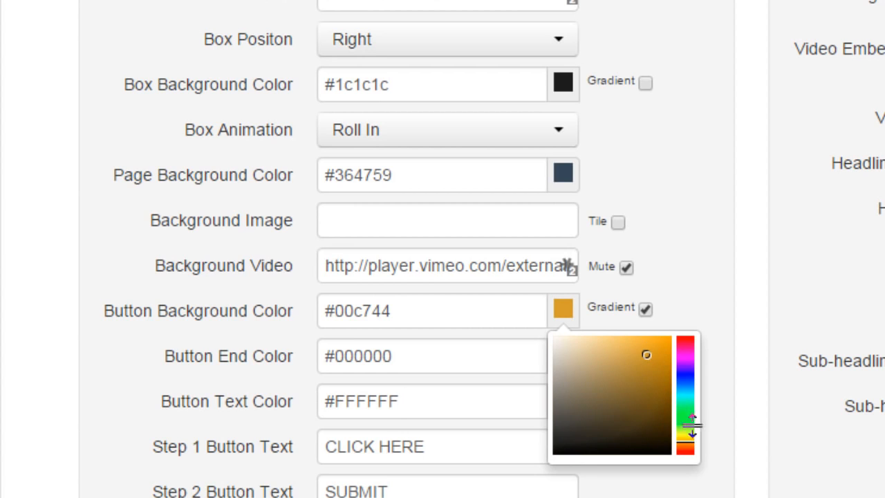
pyautogui.click(633, 346)
pyautogui.click(690, 325)
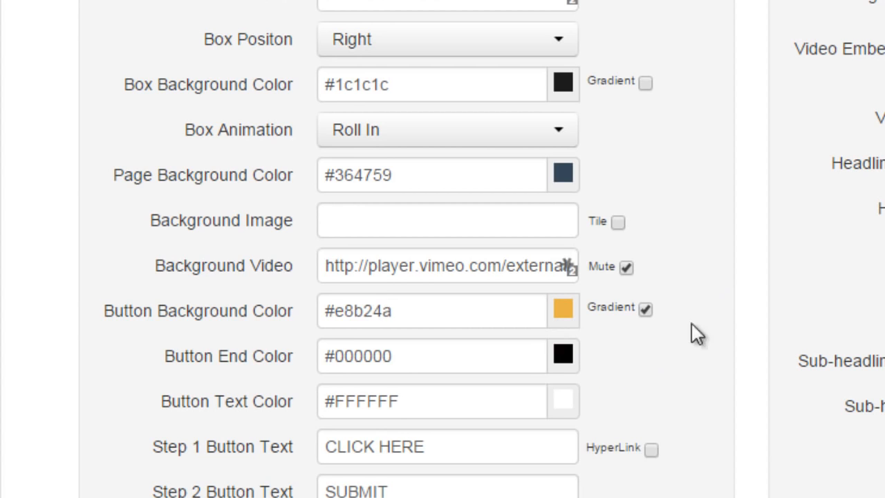
# Step: Set the button gradient's end color to the darker orange #ad812b
pyautogui.click(566, 357)
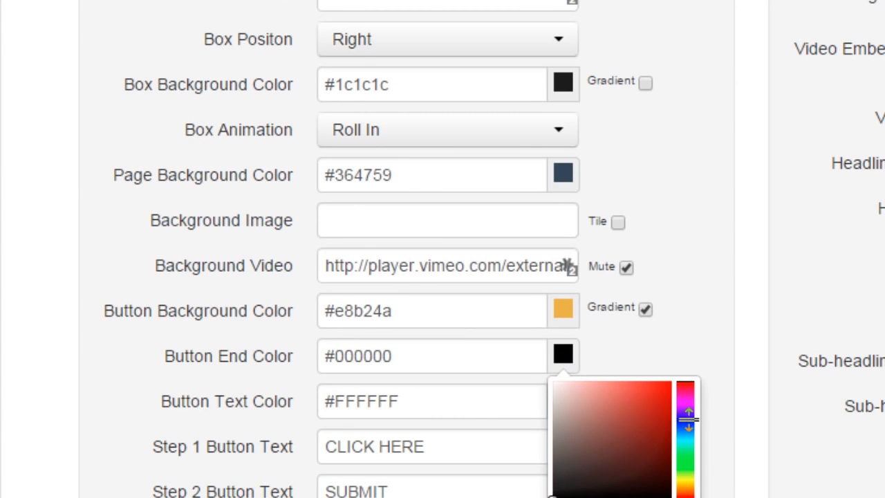
pyautogui.moveTo(688, 477); pyautogui.dragTo(686, 490)
pyautogui.moveTo(686, 490); pyautogui.dragTo(686, 487)
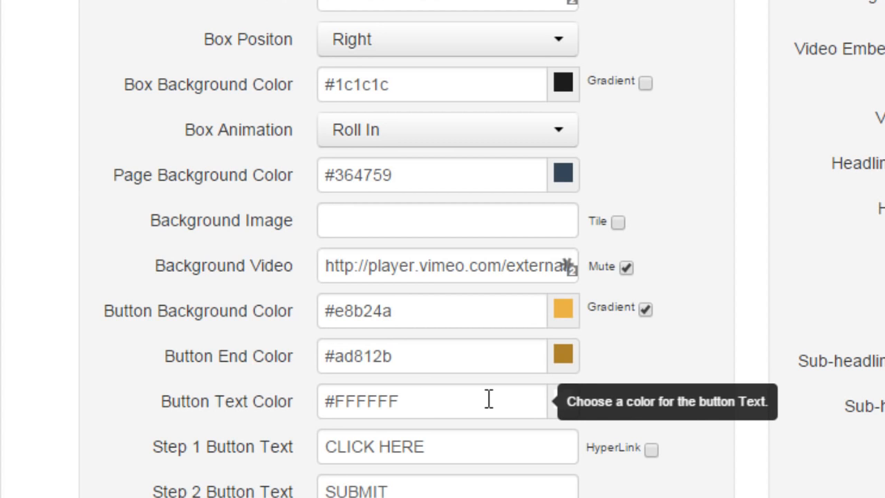
pyautogui.click(488, 399)
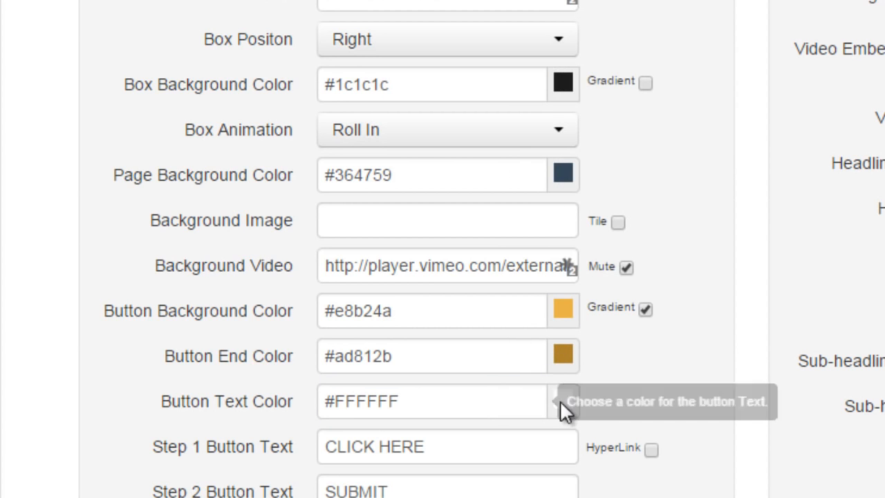
# Step: Change the Step 1 button text to "CLICK HERE TO FIND OUT MORE"
pyautogui.scroll(-1, 215, 439)
pyautogui.scroll(-3, 215, 439)
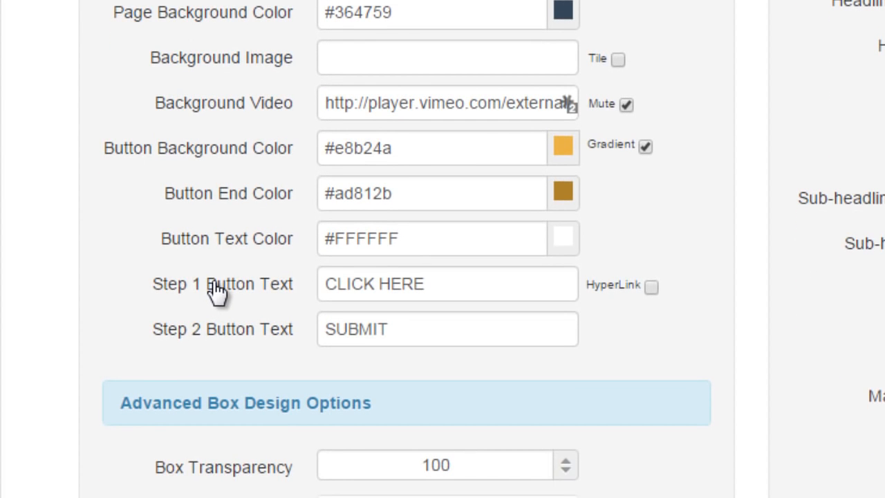
pyautogui.click(374, 280)
pyautogui.hotkey('ctrl', 'a')
pyautogui.write('CLICK HERE TO FIND OUT MORE')
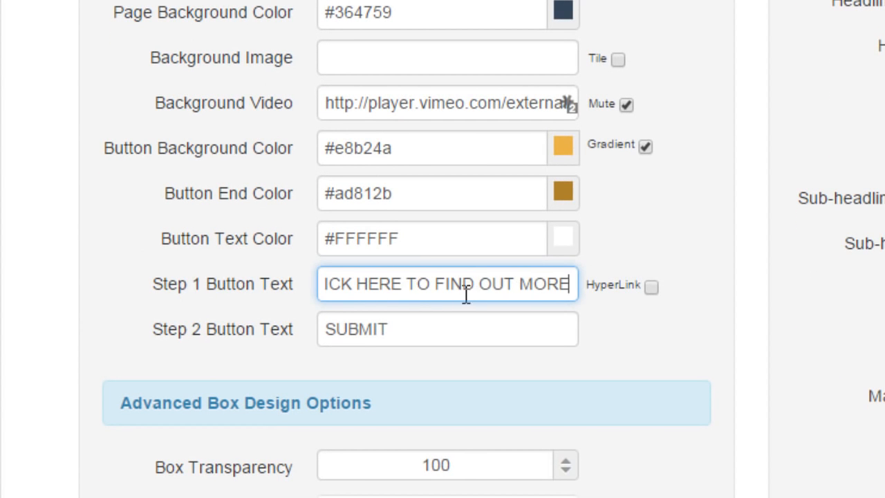
pyautogui.moveTo(414, 285); pyautogui.dragTo(574, 284)
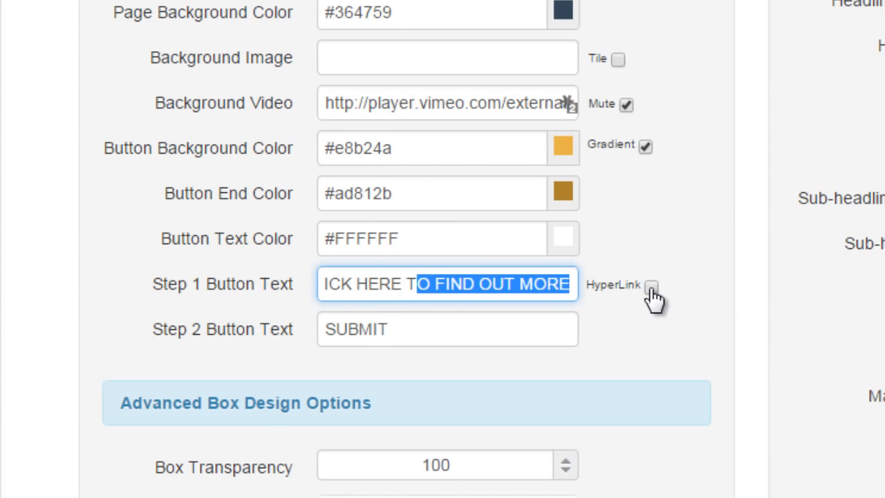
pyautogui.click(651, 288)
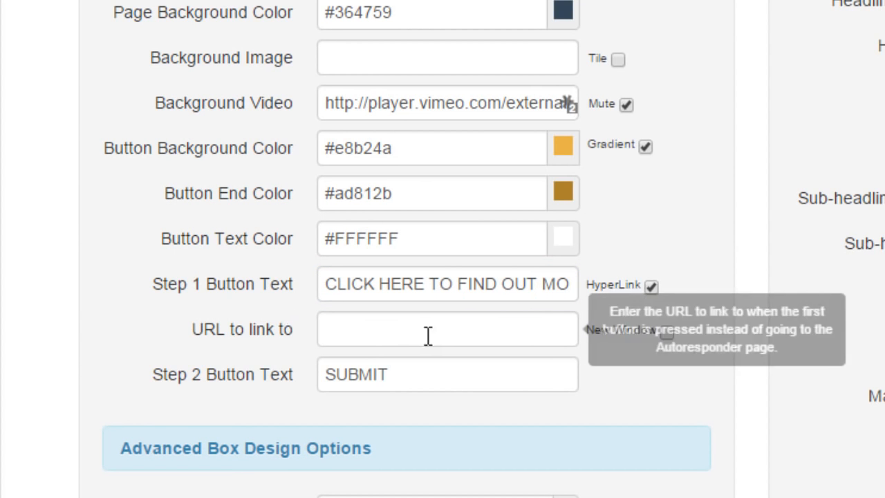
pyautogui.click(459, 331)
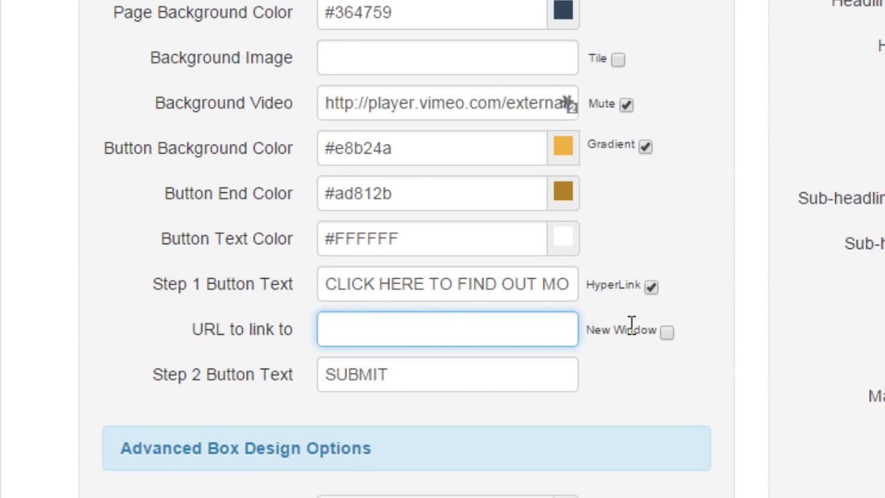
pyautogui.click(651, 286)
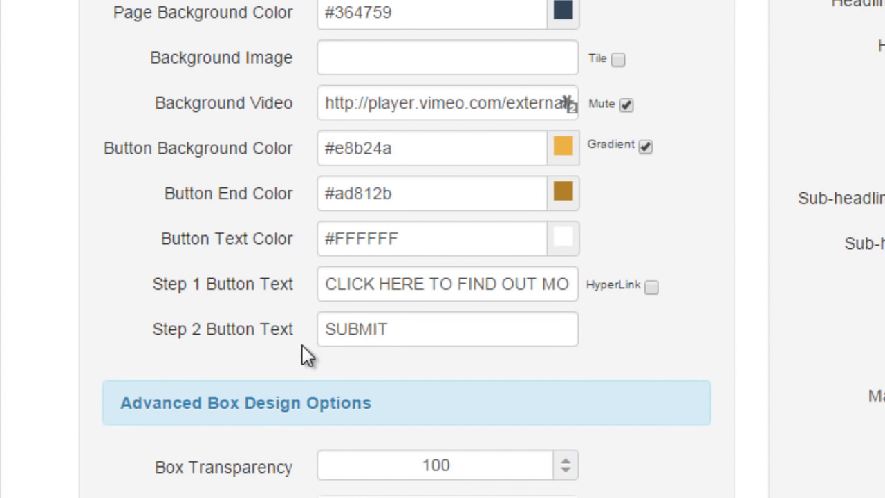
pyautogui.doubleClick(385, 329)
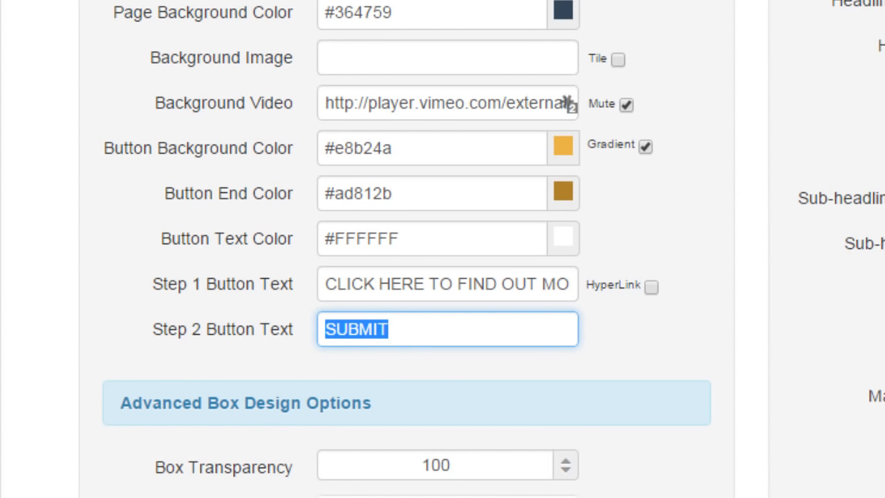
# Step: Set the box border thickness to 0 in the advanced box design options
pyautogui.scroll(-5, 718, 184)
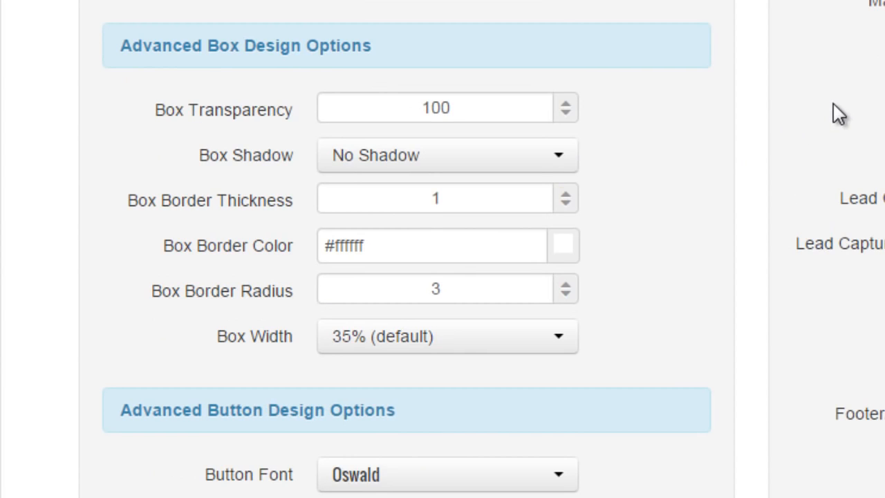
pyautogui.scroll(-2, 836, 114)
pyautogui.scroll(2, 407, 55)
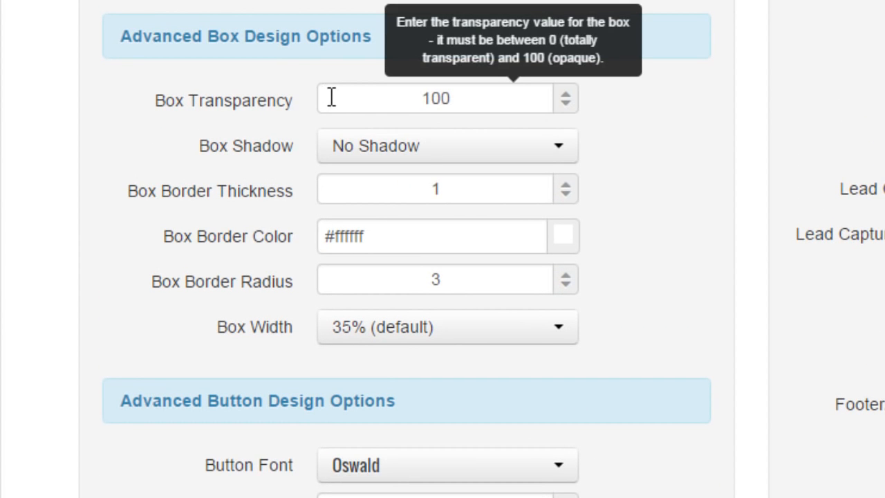
pyautogui.click(412, 182)
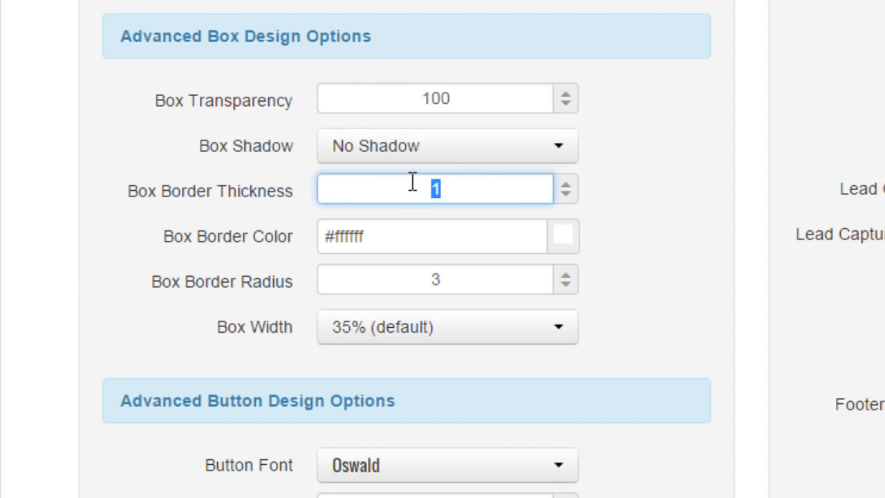
pyautogui.write('0')
# Step: Set the box border color to the light grey #d4d4d4
pyautogui.click(410, 233)
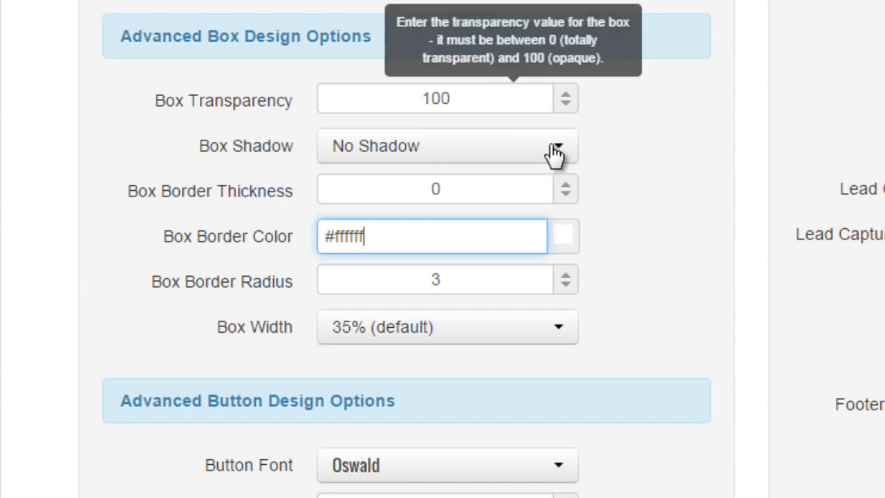
pyautogui.click(573, 248)
pyautogui.click(551, 292)
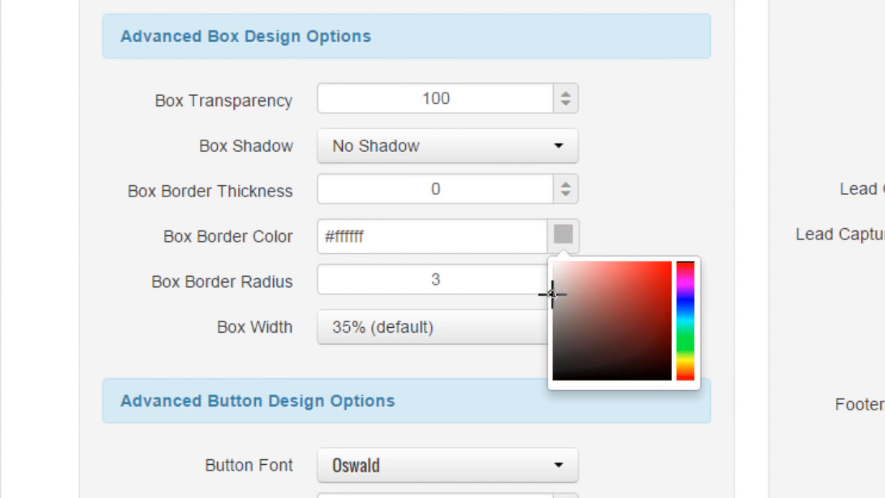
pyautogui.click(656, 158)
# Step: Set the box border radius to 0
pyautogui.click(426, 274)
pyautogui.doubleClick(403, 277)
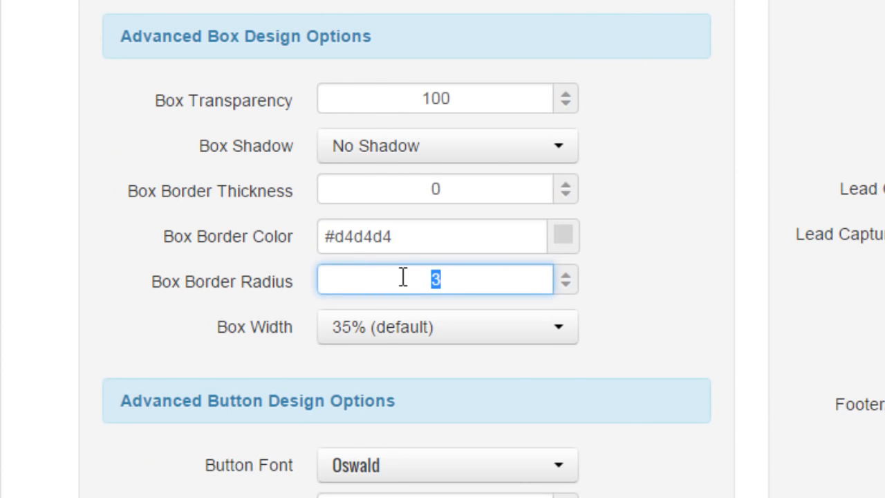
pyautogui.write('0')
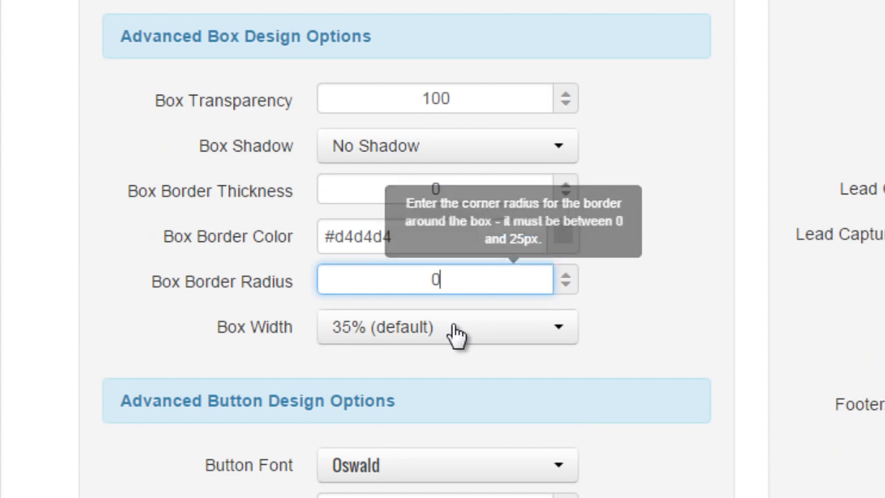
# Step: Set the button font to Special Elite in the advanced button design options
pyautogui.scroll(-5, 707, 316)
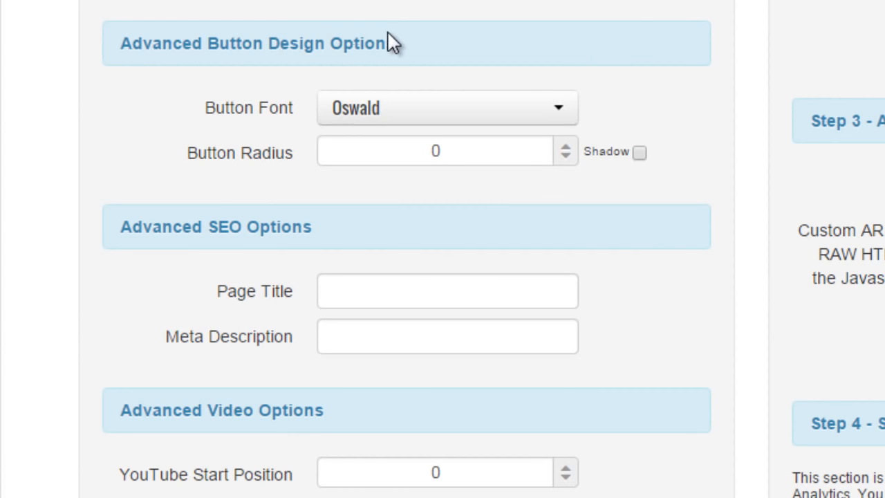
pyautogui.click(444, 108)
pyautogui.scroll(-2, 449, 317)
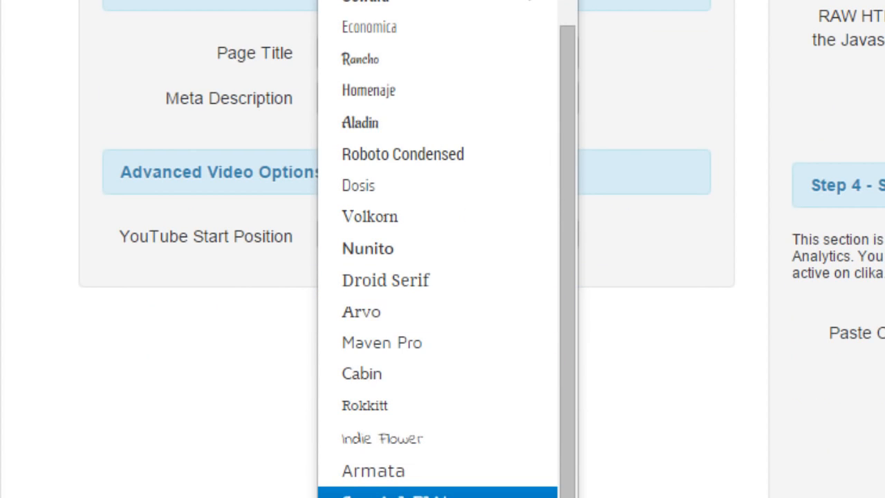
pyautogui.click(415, 492)
# Step: Set the button radius to 3 and enable the button shadow
pyautogui.scroll(3, 605, 355)
pyautogui.click(429, 270)
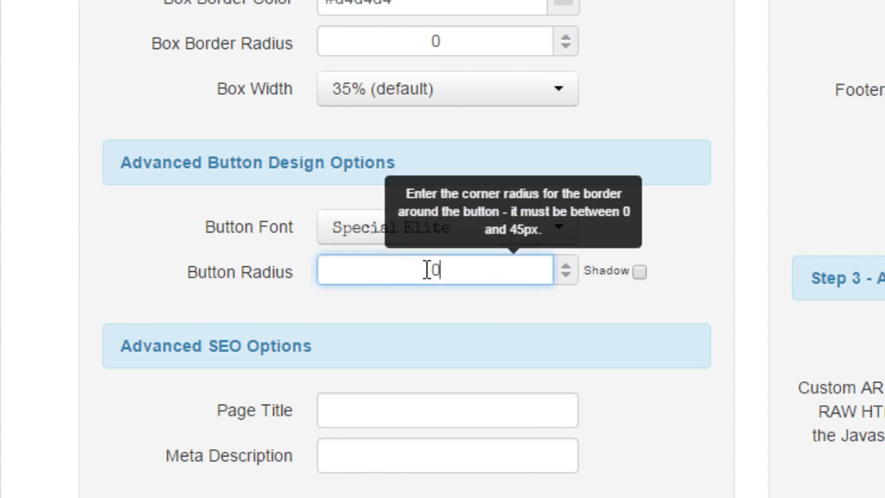
pyautogui.doubleClick(428, 269)
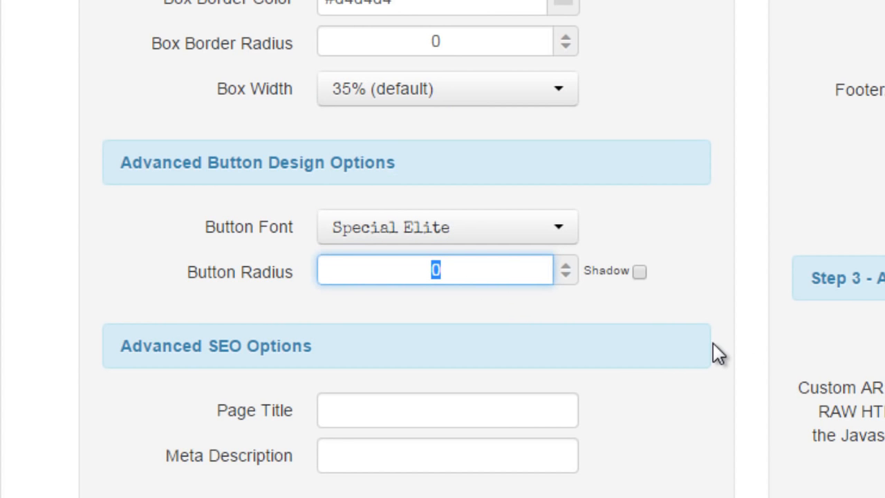
pyautogui.write('3')
pyautogui.click(639, 271)
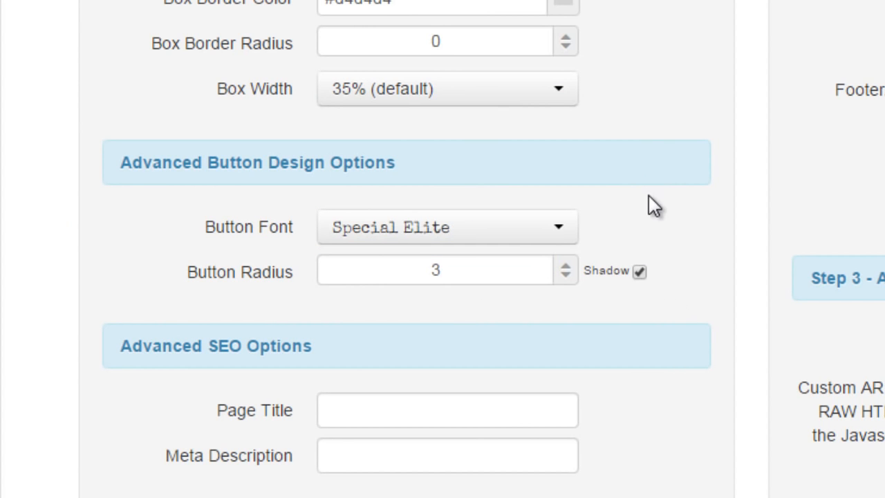
# Step: Set both the page title and the meta description to "Landing Page Monkey Demo" in the SEO options
pyautogui.scroll(-3, 653, 206)
pyautogui.click(405, 168)
pyautogui.write('Landing Page Monkey Demo')
pyautogui.click(381, 217)
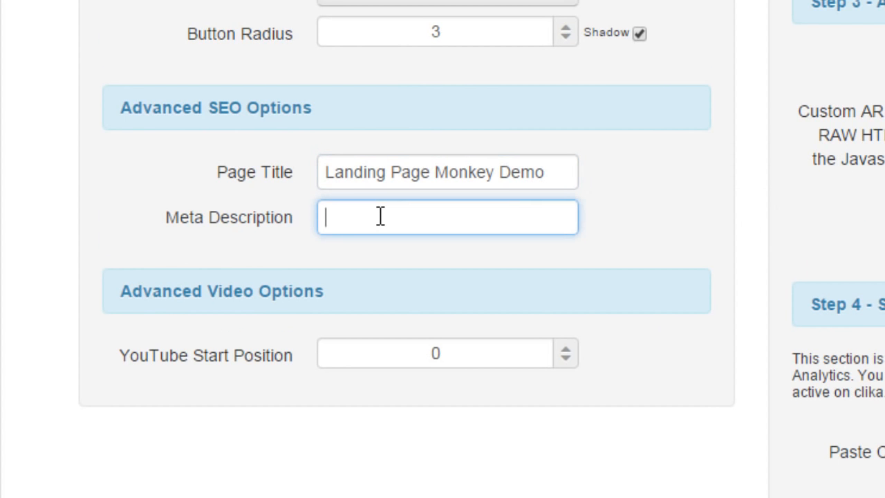
pyautogui.write('Landing Page Monkey Demo')
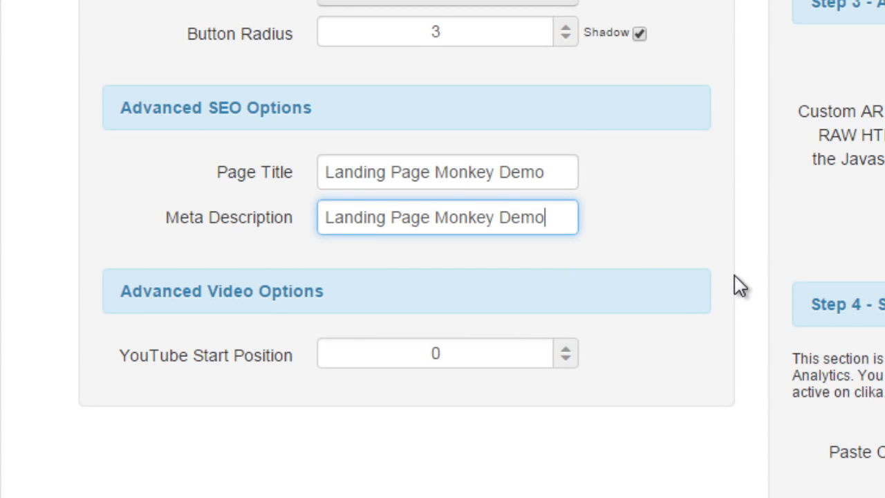
# Step: Set the headline font to Oswald and the headline text to "Hey Want A Cool FREE Bonus From LandingPage Monkey?"
pyautogui.scroll(5, 734, 275)
pyautogui.scroll(10, 734, 275)
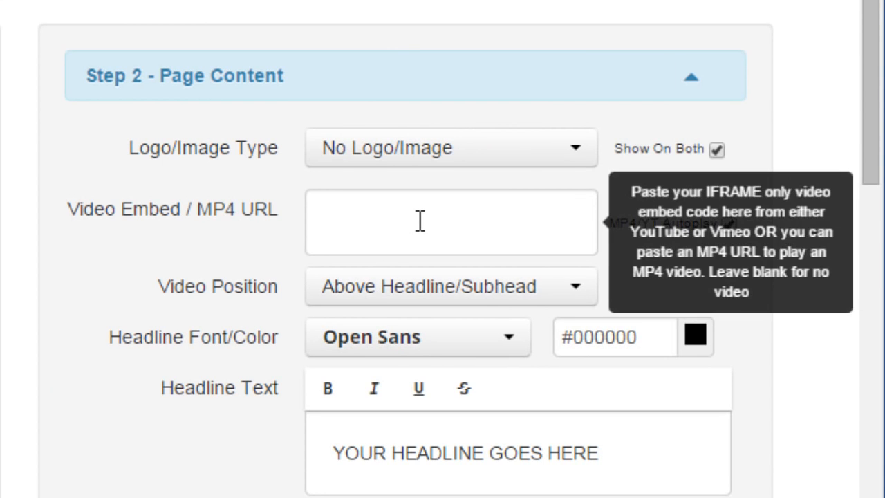
pyautogui.click(420, 222)
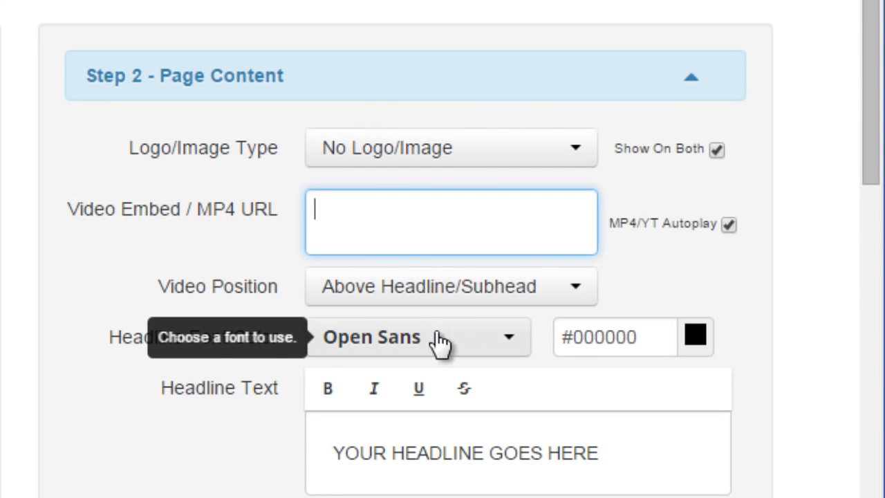
pyautogui.click(401, 346)
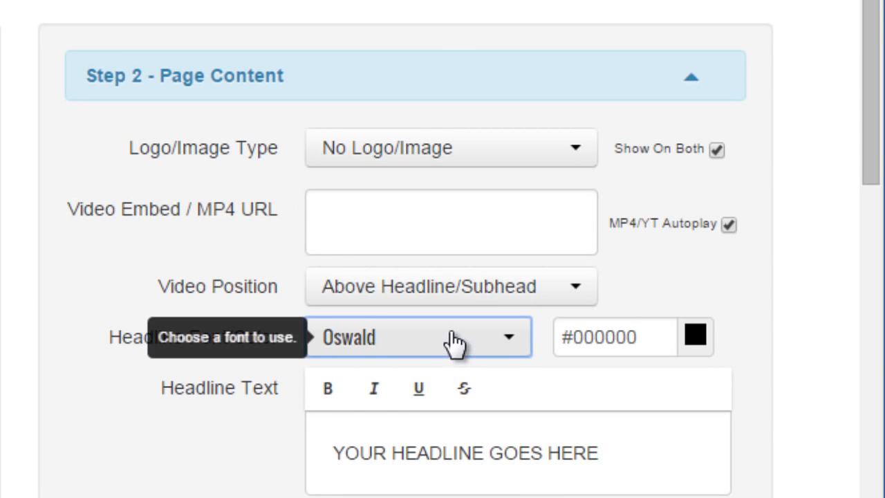
pyautogui.click(641, 346)
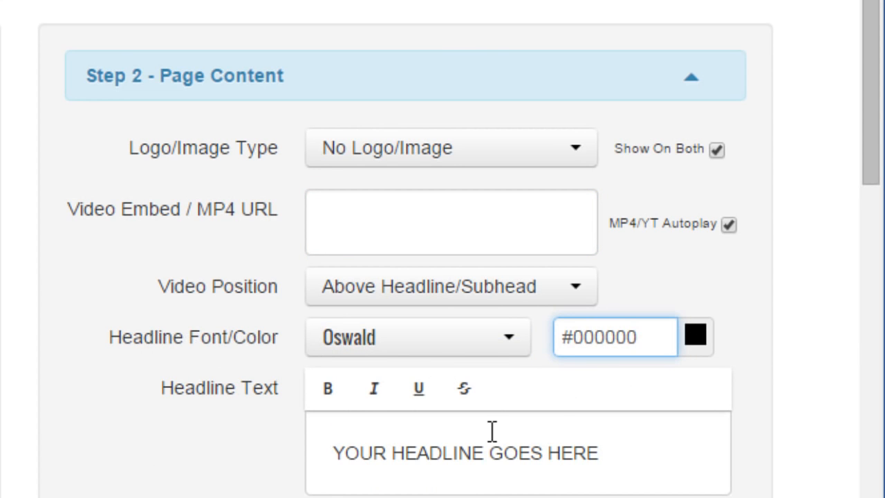
pyautogui.tripleClick(650, 443)
pyautogui.write('Hey Want A Cool FREE Bonus From LandingPage Monkey?')
pyautogui.scroll(-1, 602, 429)
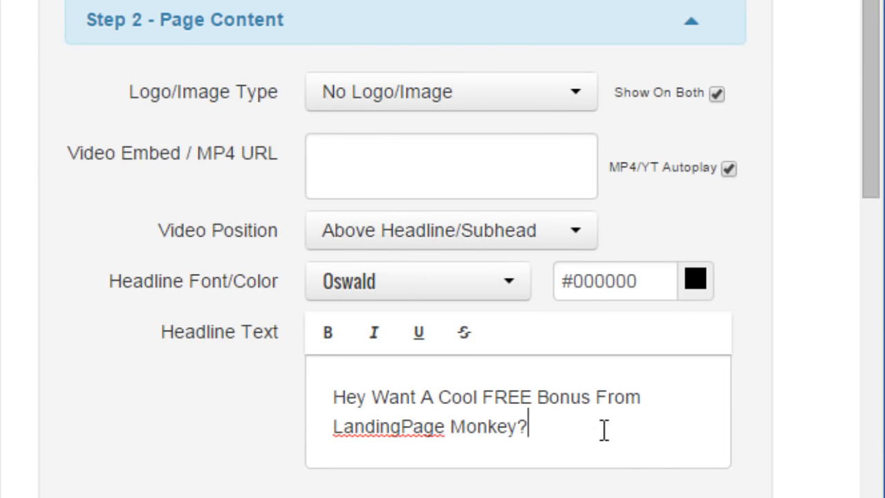
# Step: Set the sub-headline color to near-white #fcfcfc and its text to "Just Click The Button Below To Claim Your Gift"
pyautogui.scroll(-5, 212, 438)
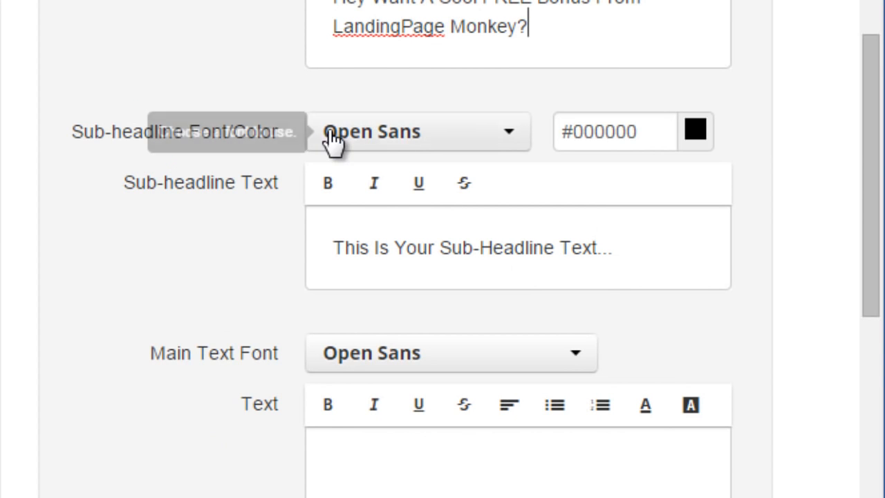
pyautogui.scroll(2, 380, 264)
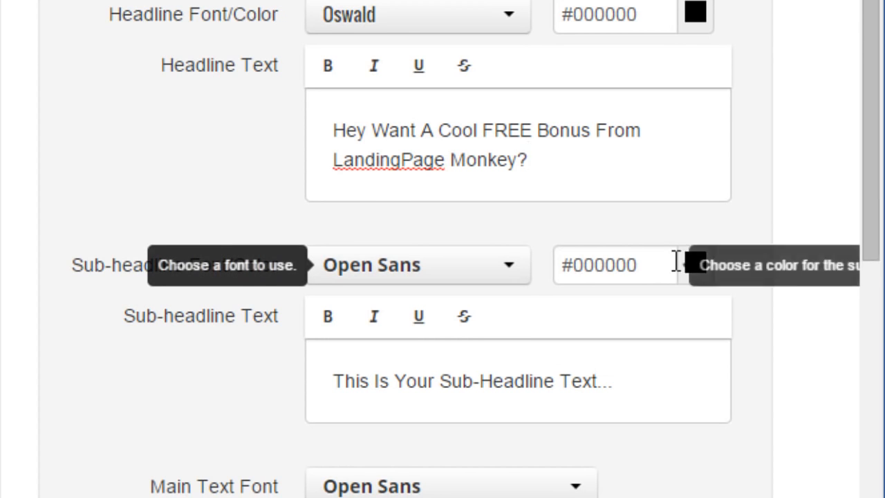
pyautogui.click(692, 266)
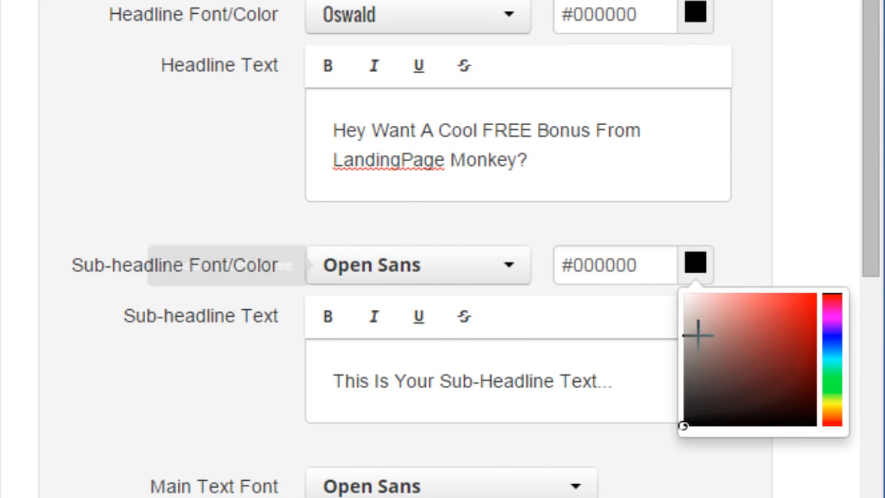
pyautogui.click(680, 295)
pyautogui.click(568, 391)
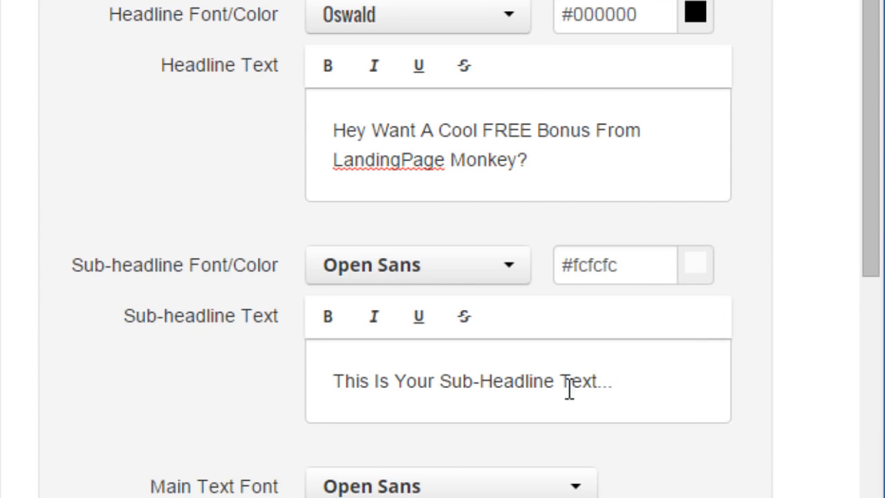
pyautogui.tripleClick(551, 389)
pyautogui.write('Just Click The Button Below To Claim Your Gift')
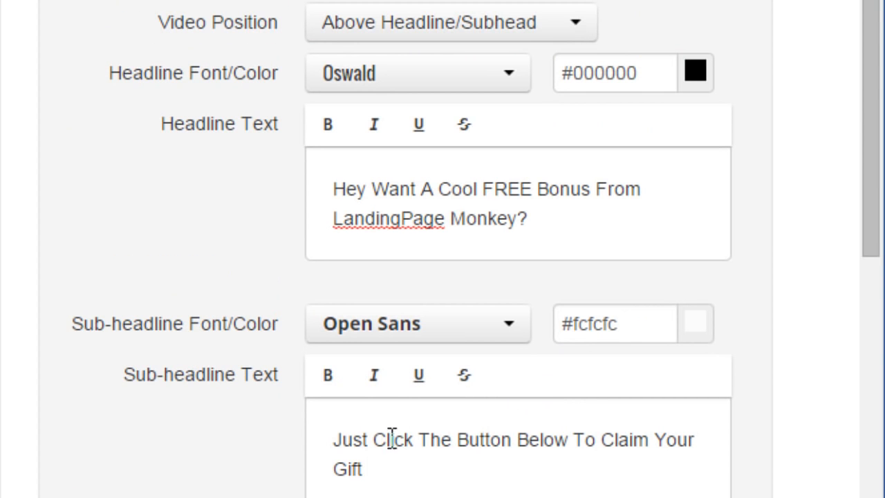
pyautogui.scroll(-4, 311, 428)
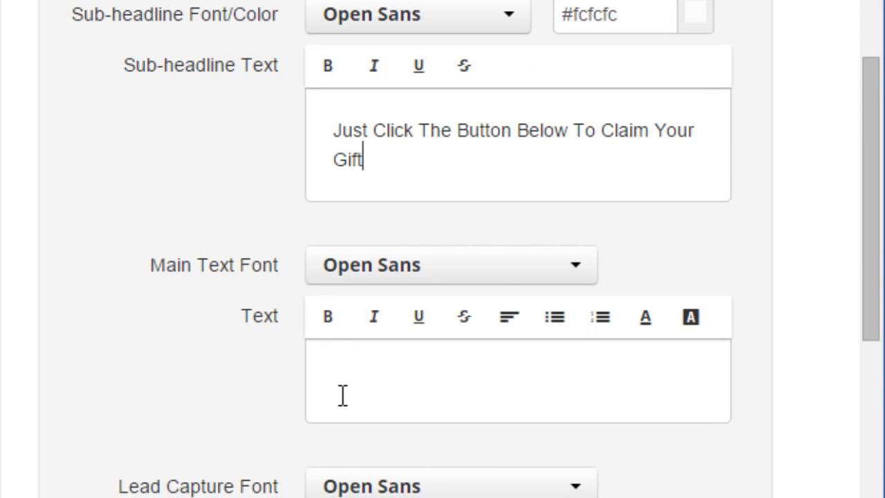
pyautogui.click(433, 382)
pyautogui.scroll(-2, 430, 382)
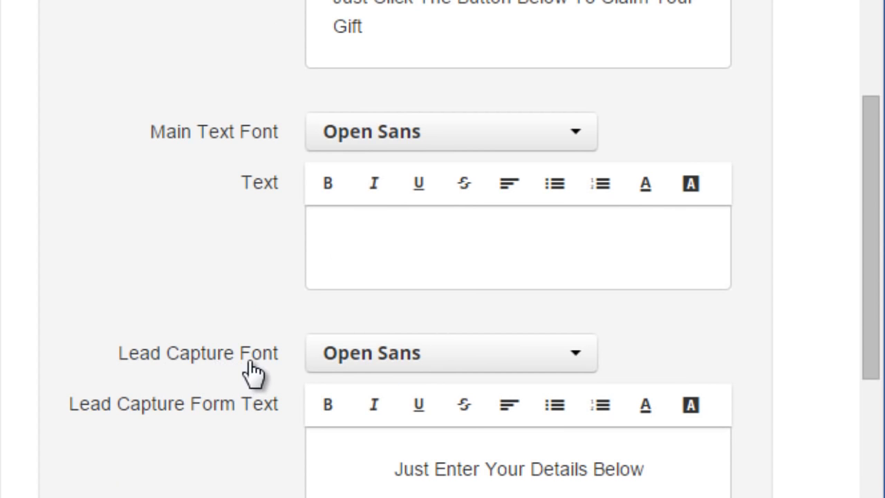
pyautogui.tripleClick(401, 461)
# Step: Set the footer and privacy text color to the light grey #f2f2f2
pyautogui.scroll(-9, 401, 462)
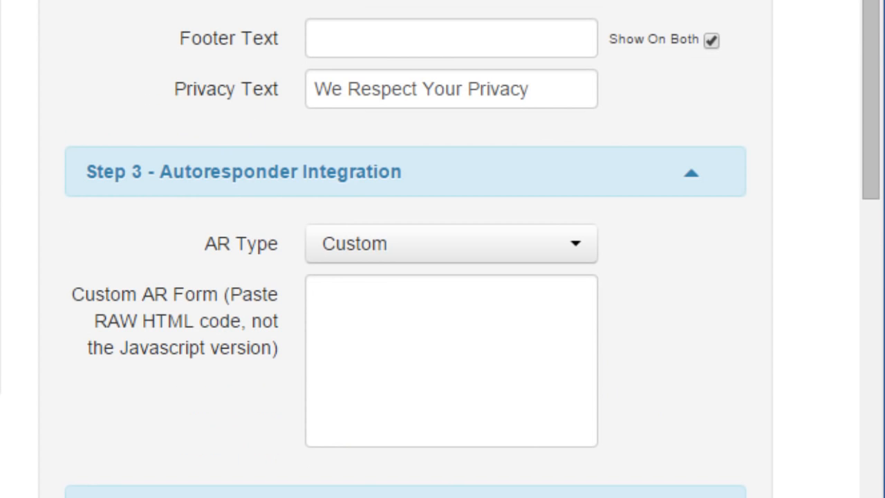
pyautogui.click(581, 28)
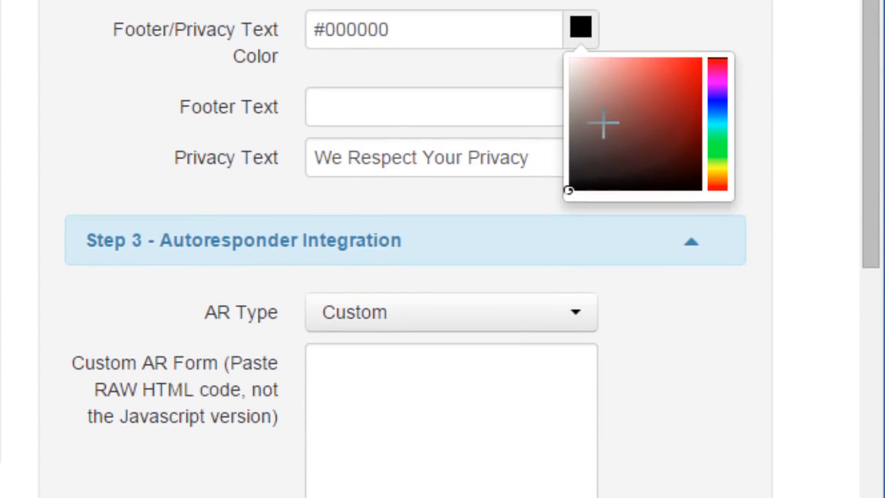
pyautogui.moveTo(602, 122)
pyautogui.mouseDown()
pyautogui.moveTo(573, 119)
pyautogui.moveTo(568, 110)
pyautogui.mouseUp()
pyautogui.click(640, 75)
pyautogui.click(421, 160)
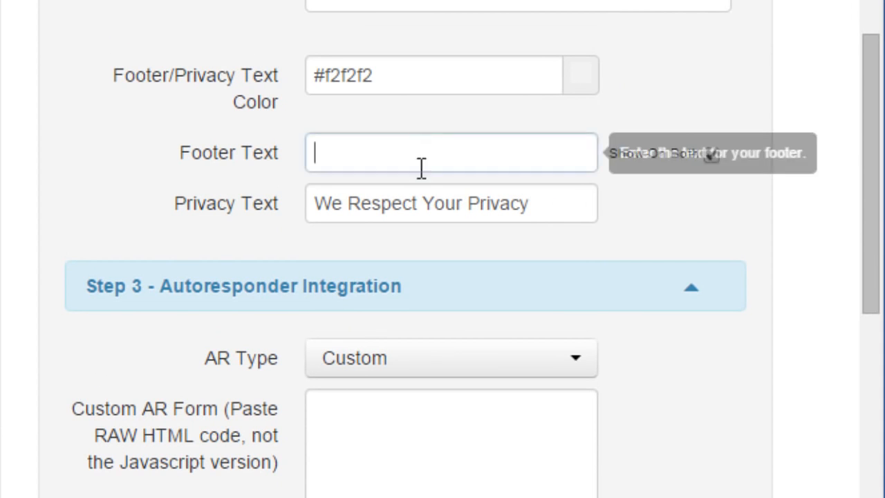
pyautogui.click(435, 204)
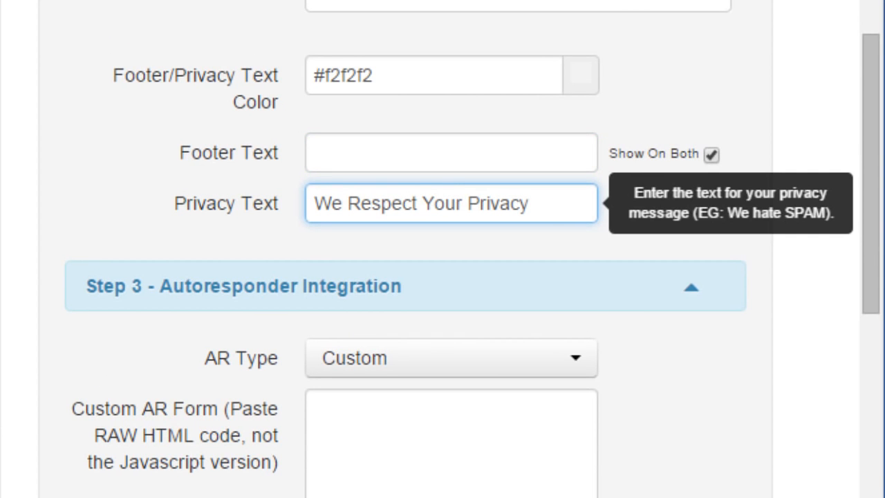
# Step: Try the Aweber, Mailchimp and GetResponse autoresponder types to compare the settings each one offers
pyautogui.scroll(-6, 255, 56)
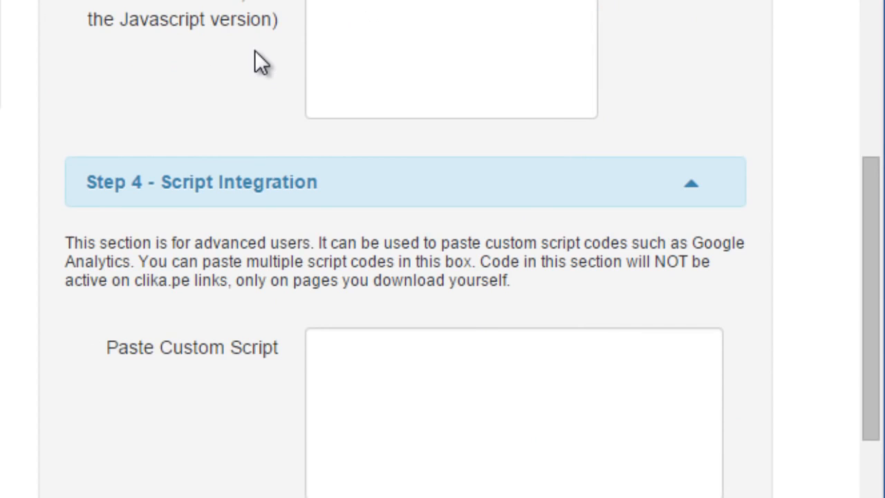
pyautogui.scroll(1, 266, 29)
pyautogui.scroll(1, 266, 30)
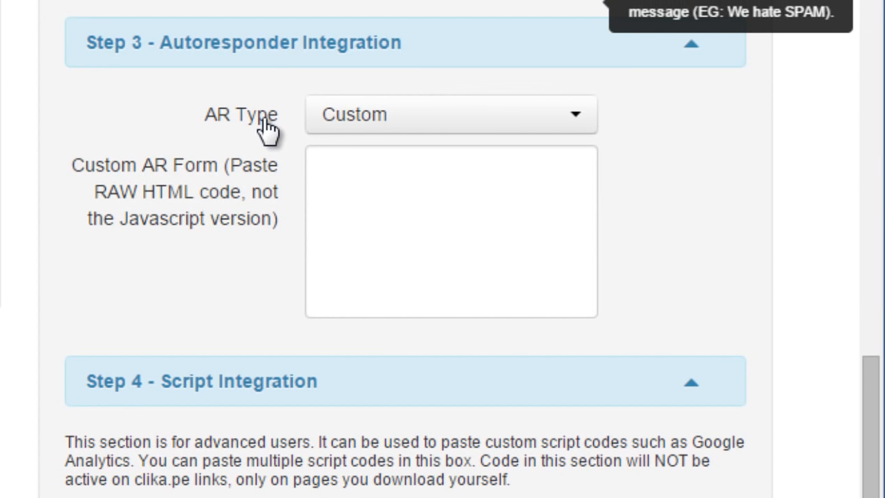
pyautogui.click(366, 173)
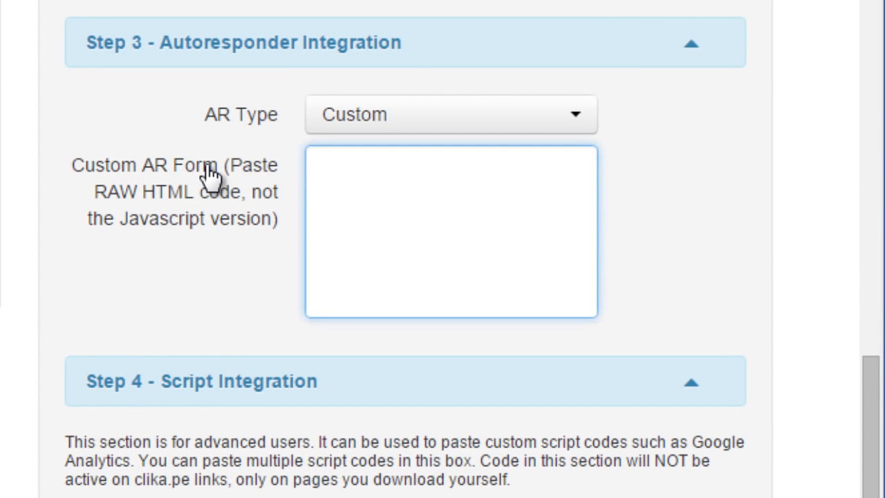
pyautogui.click(409, 112)
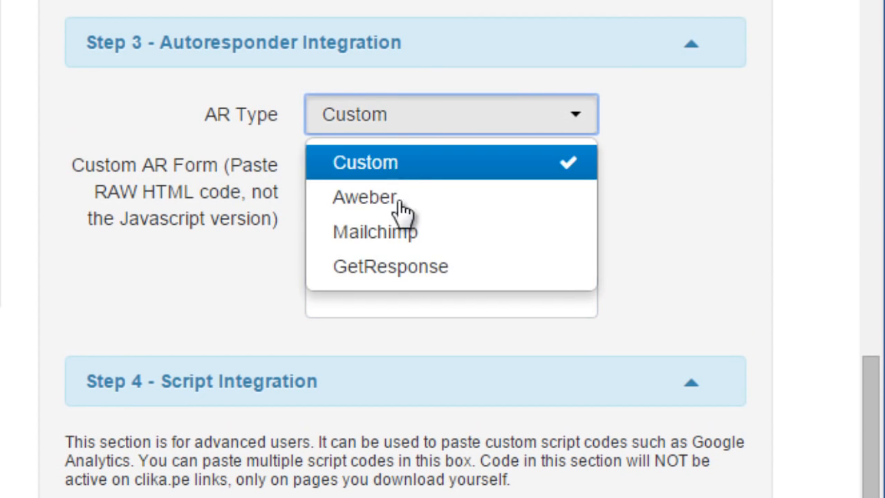
pyautogui.click(398, 199)
pyautogui.click(414, 123)
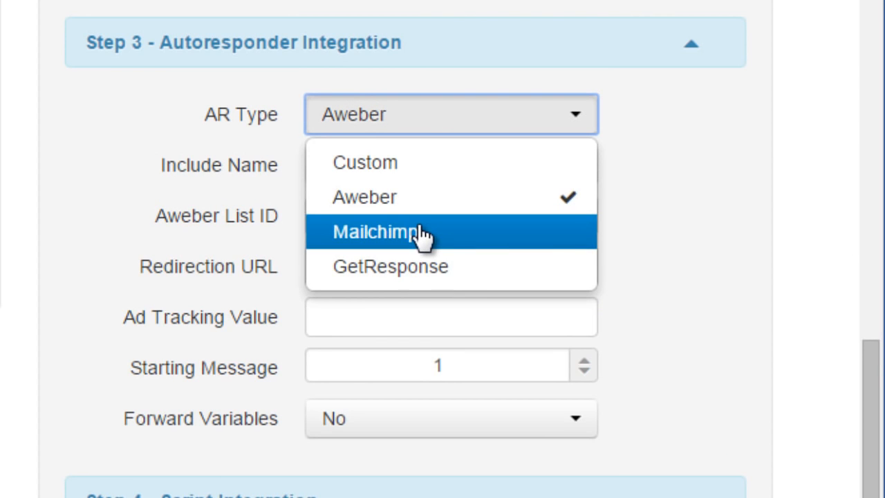
pyautogui.click(419, 234)
pyautogui.click(431, 113)
pyautogui.click(418, 267)
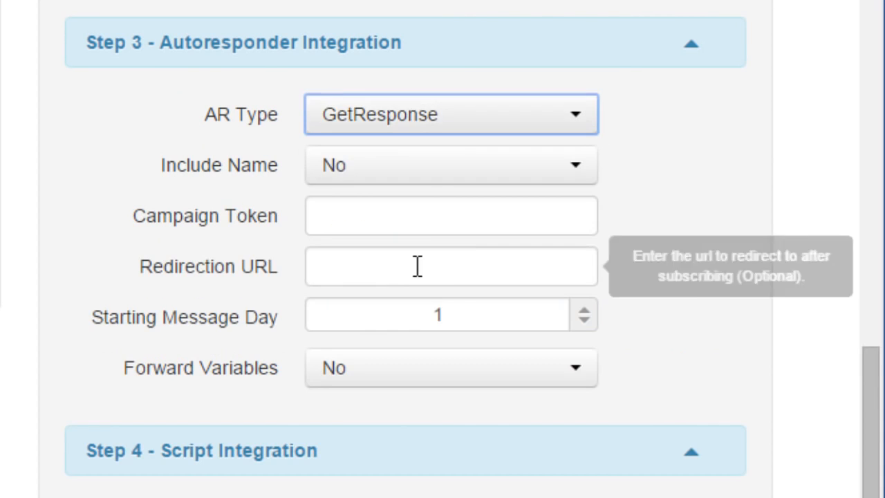
# Step: Choose Aweber as the autoresponder with the name field included, and fill in its list ID, redirection URL and ad tracking value
pyautogui.click(414, 122)
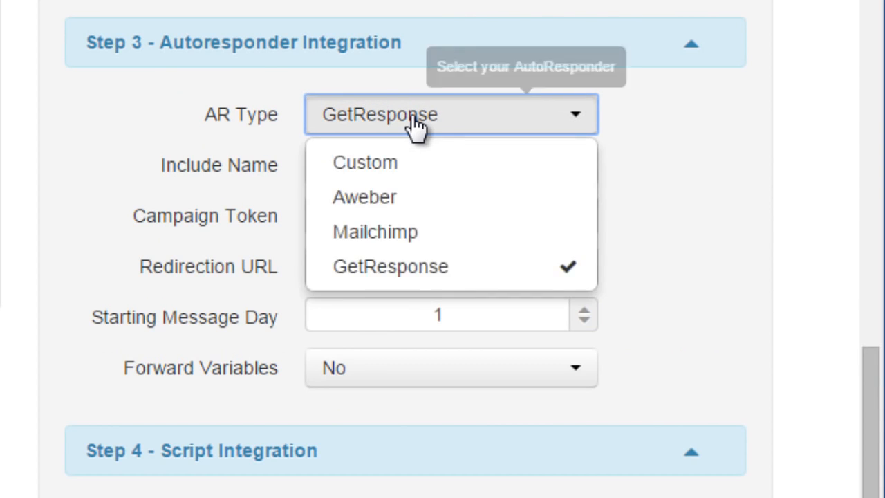
pyautogui.click(399, 197)
pyautogui.click(350, 172)
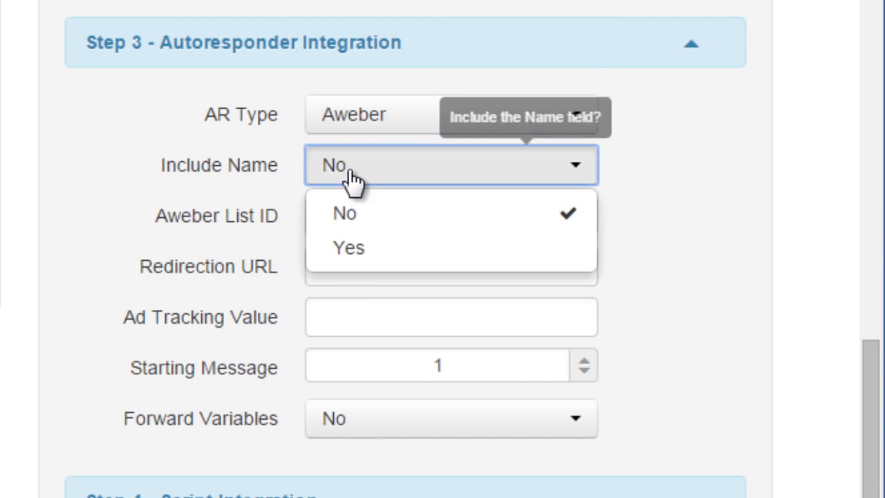
pyautogui.click(351, 250)
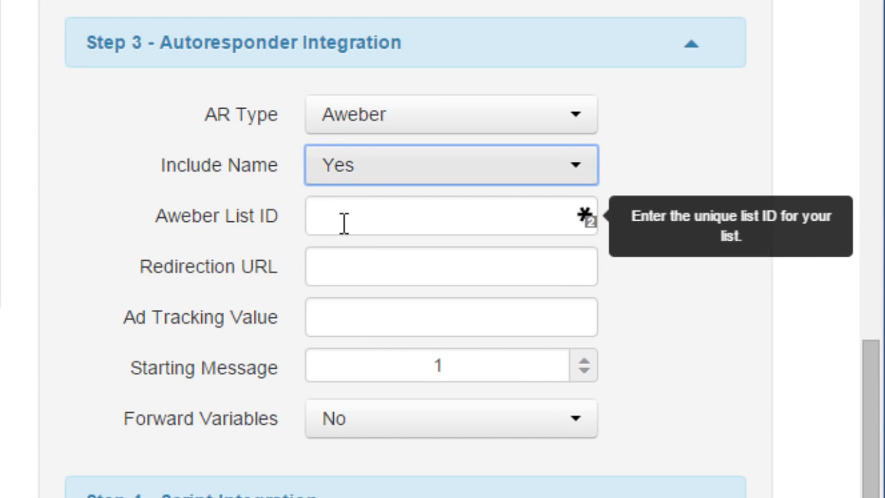
pyautogui.click(343, 223)
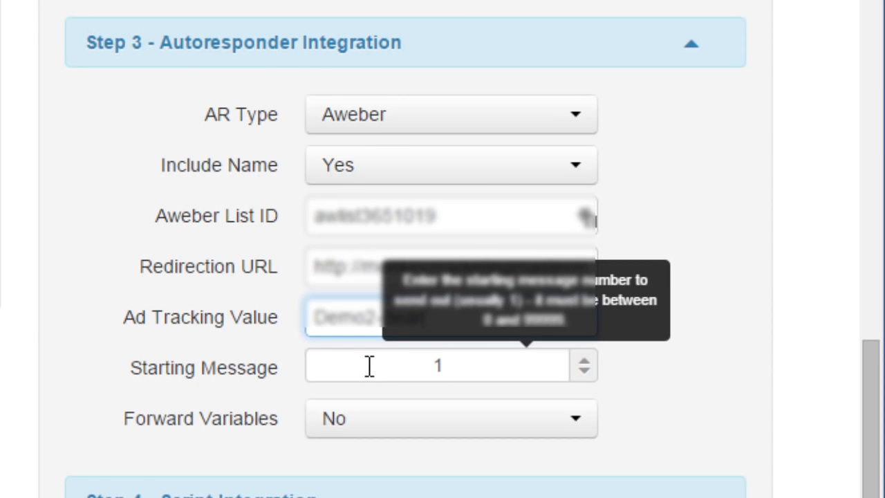
# Step: Preview the landing page and test its "Click Here To Find Out More" button
pyautogui.scroll(-6, 27, 316)
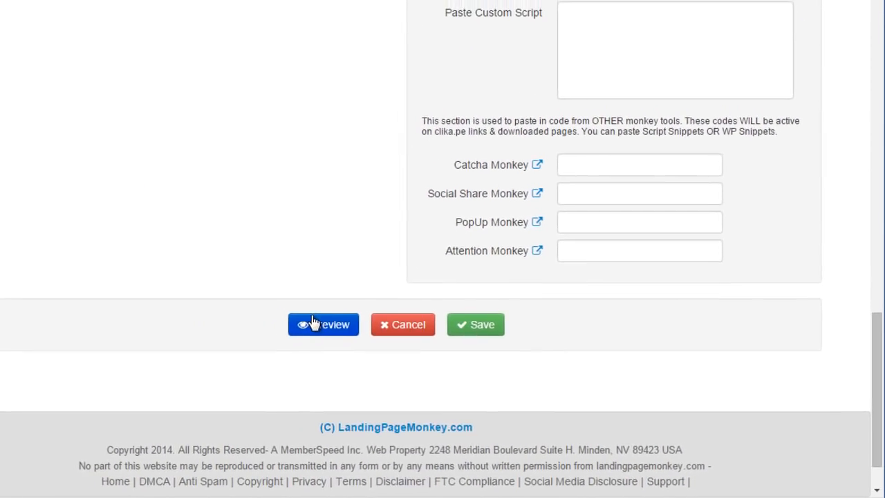
pyautogui.click(280, 316)
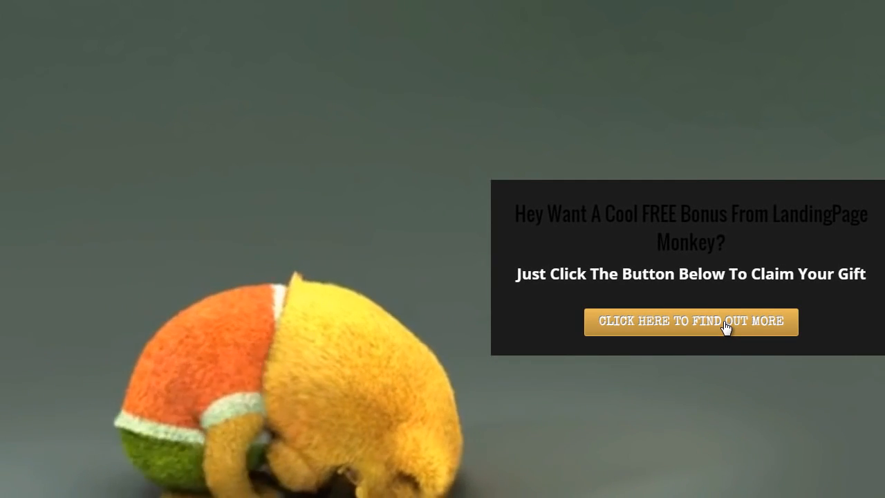
pyautogui.click(725, 324)
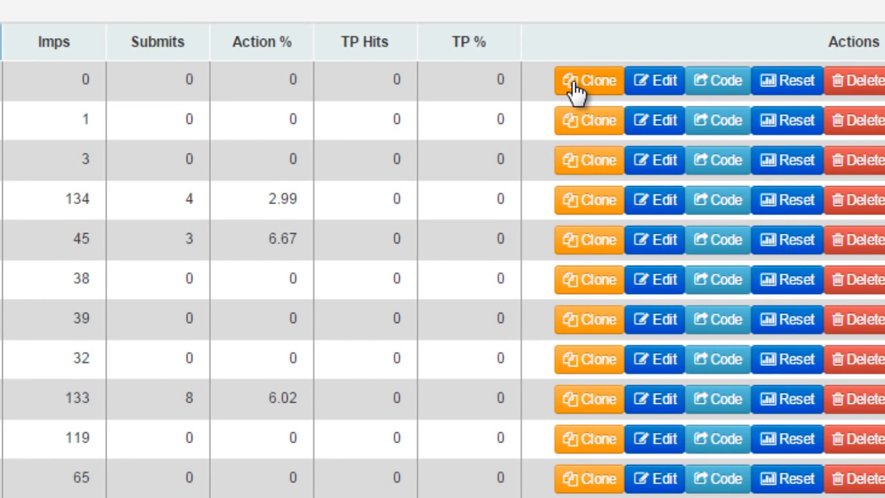
# Step: Open the code options of the first landing page in the list and examine its hosted URL, tracking pixel and LPM export filename
pyautogui.click(706, 81)
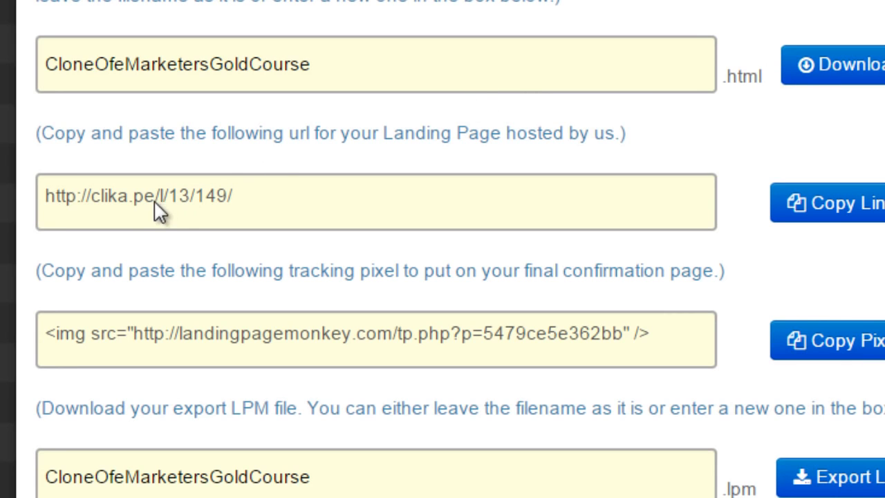
pyautogui.moveTo(47, 197); pyautogui.dragTo(238, 194)
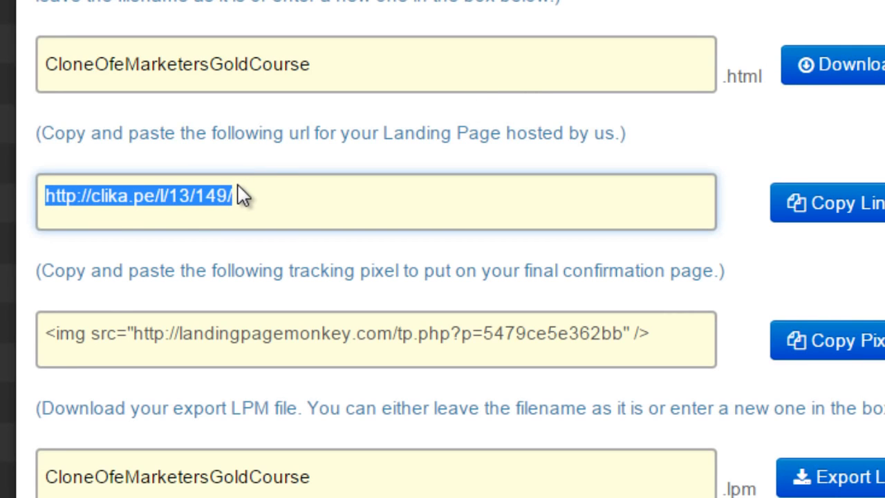
pyautogui.moveTo(45, 340); pyautogui.dragTo(669, 349)
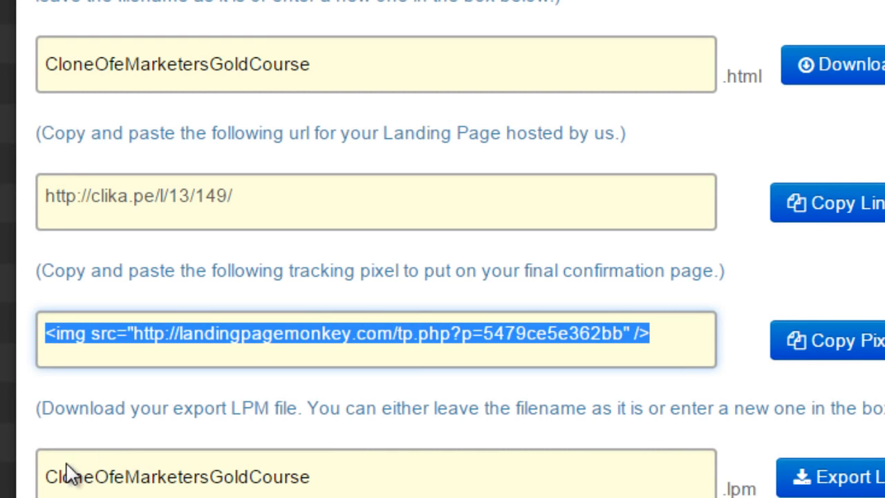
pyautogui.moveTo(47, 481); pyautogui.dragTo(357, 476)
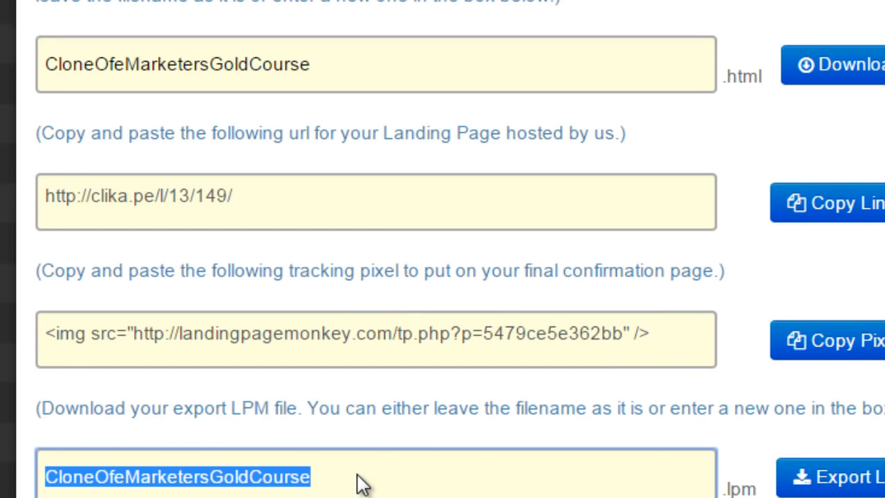